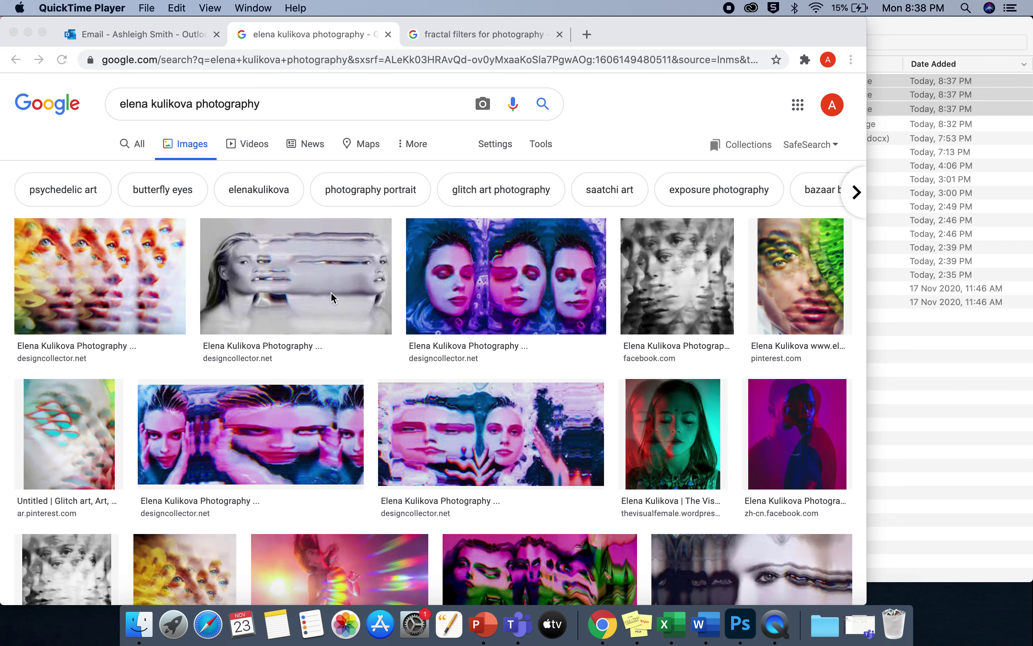
Browse the prism-effect example photos in the 'fractal filters for photography' image results.
left_click(464, 37)
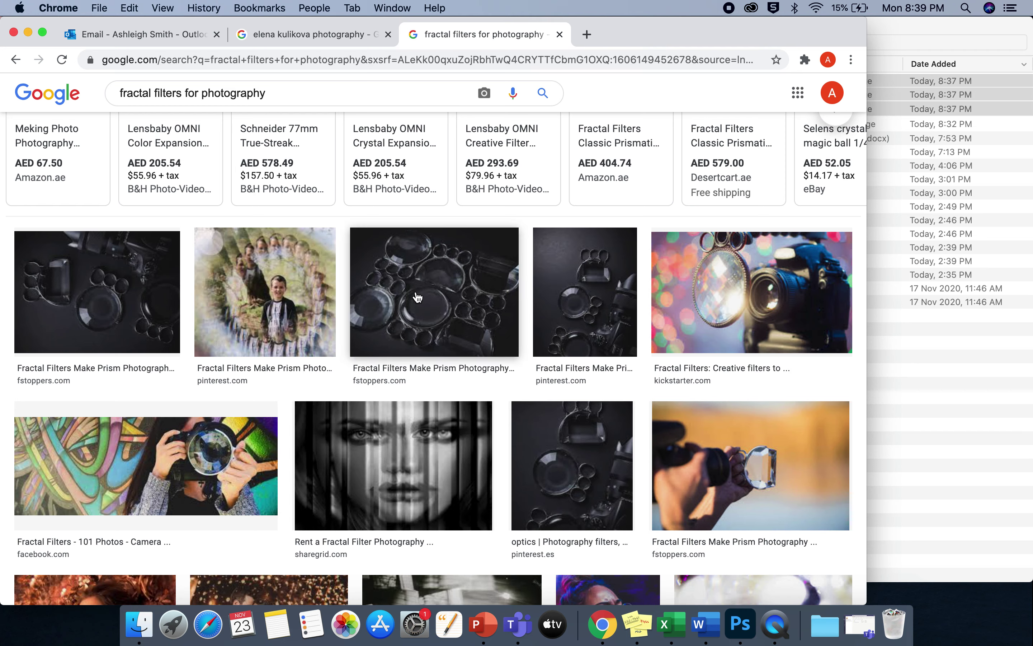
scroll(420, 372, "down", 5)
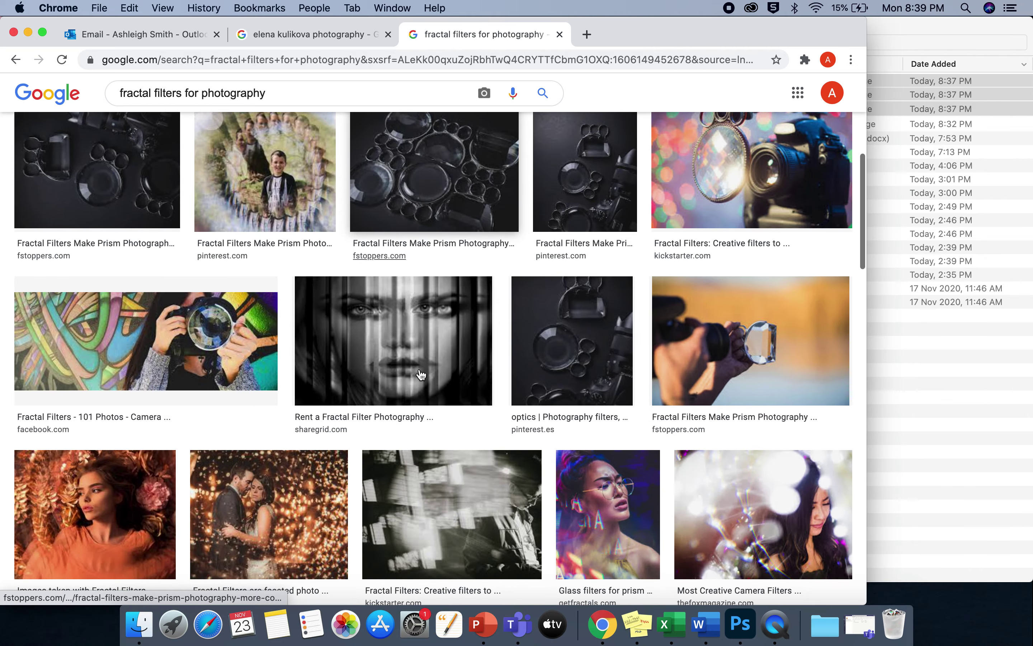
scroll(421, 372, "down", 4)
scroll(420, 378, "up", 11)
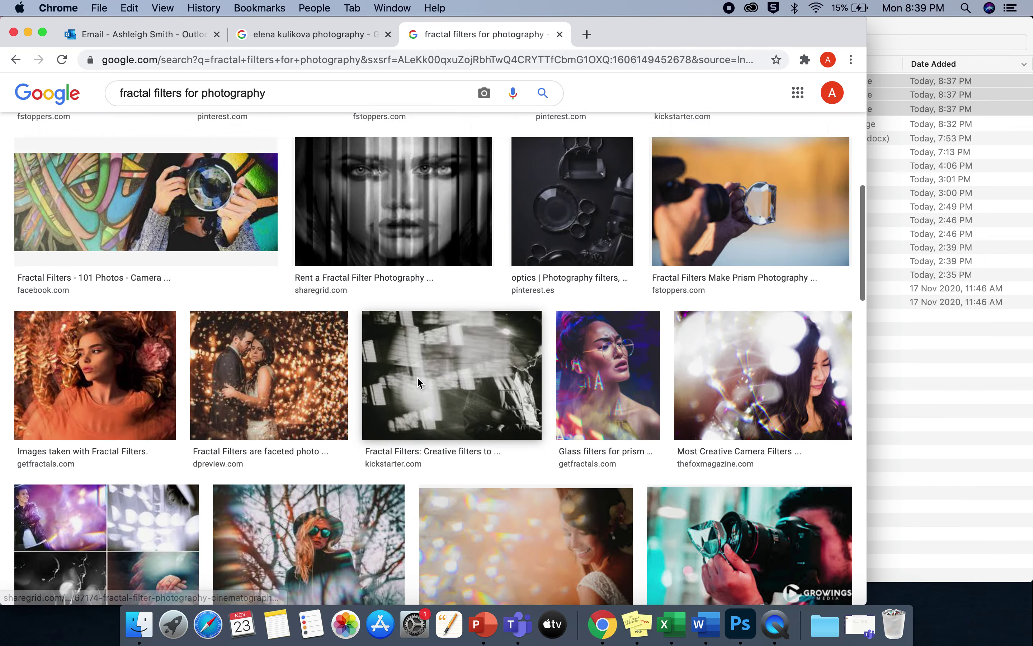
scroll(420, 383, "up", 2)
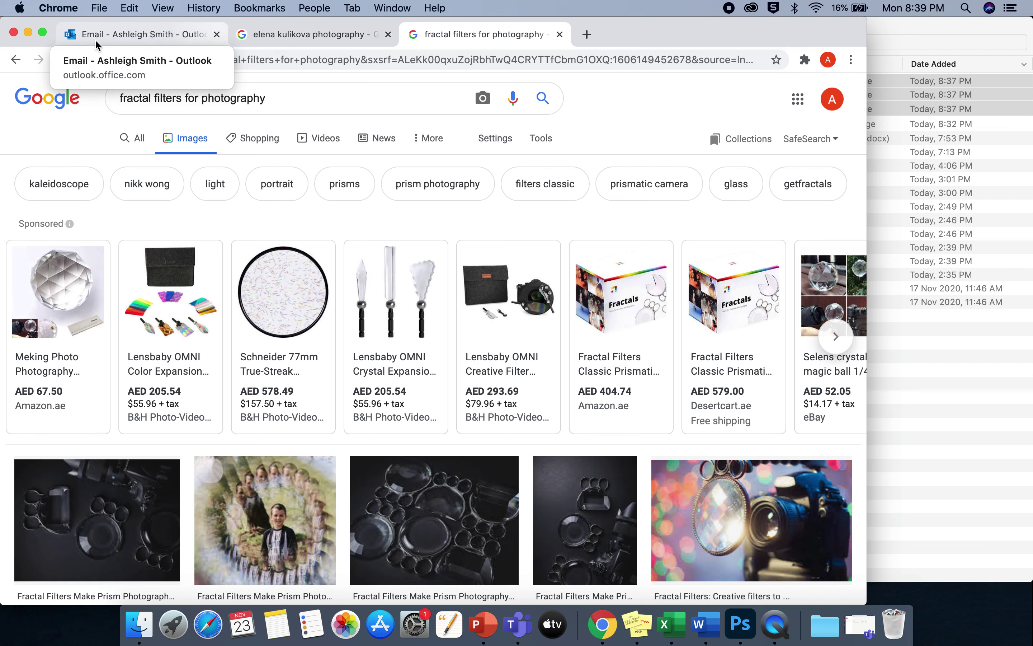
Open IMG_2579, IMG_2580 and IMG_2581 from Downloads by dragging them onto Photoshop.
left_click(28, 33)
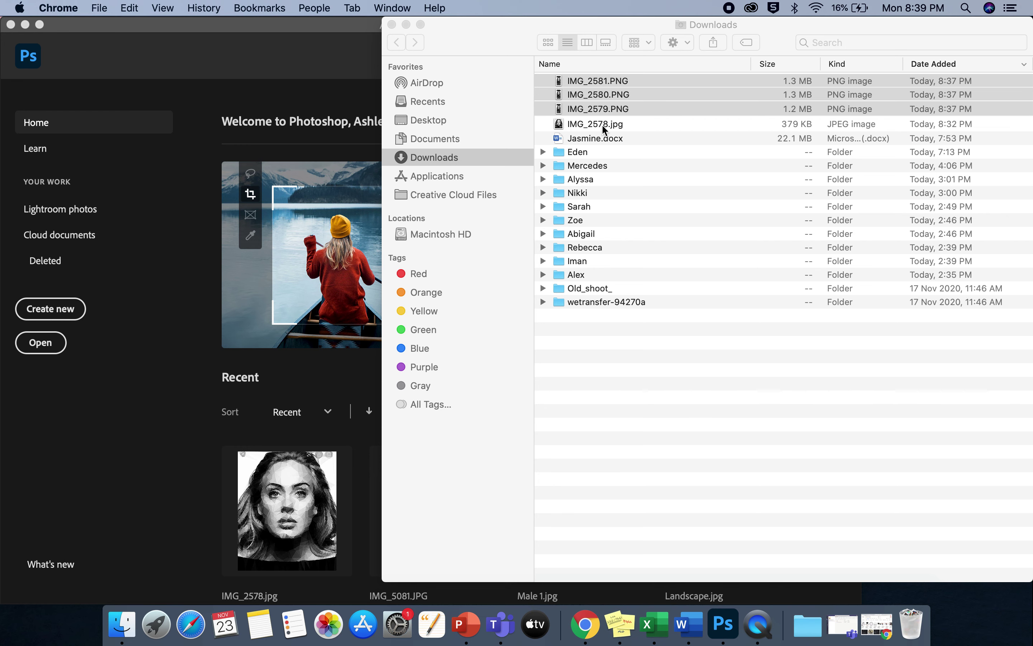
left_click_drag(599, 81, 341, 85)
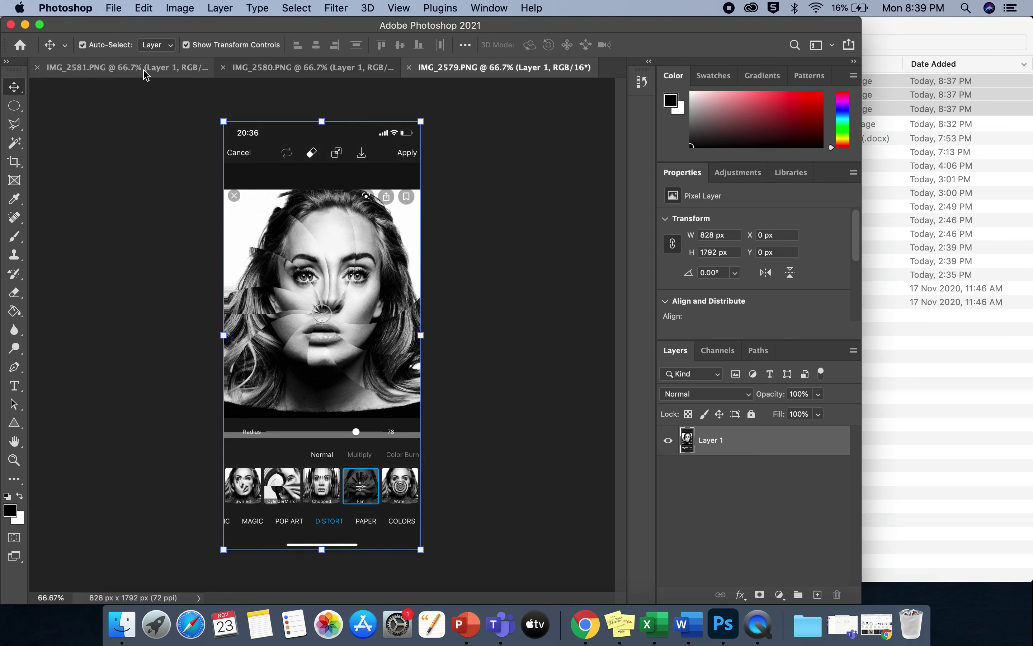
Compare the IMG_2581, IMG_2580 and IMG_2579 screenshots, ending on the polygon portrait IMG_2581.
left_click(131, 71)
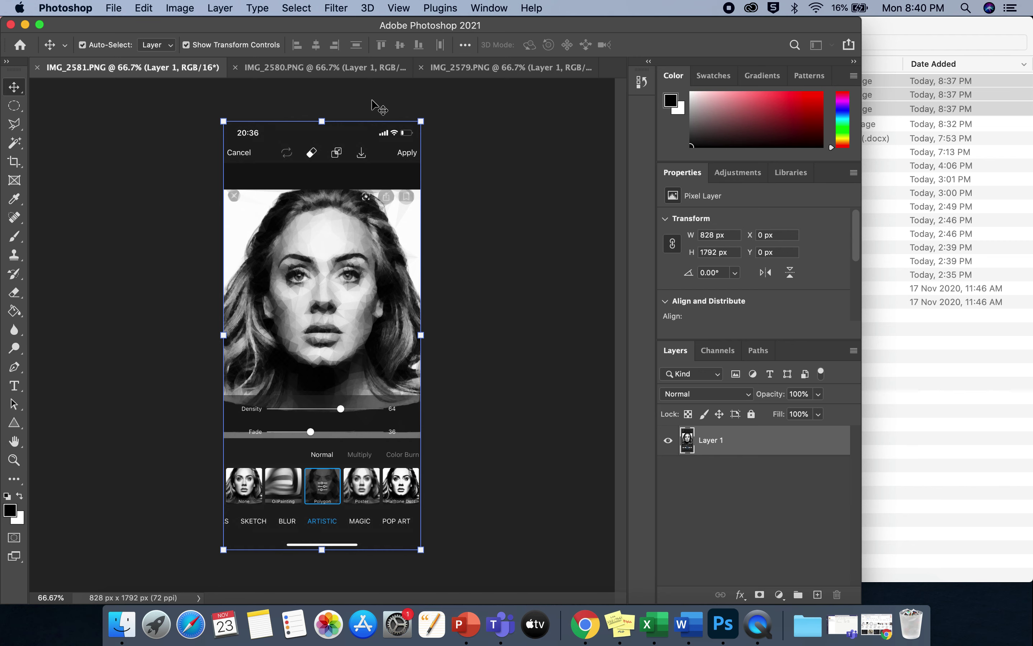
left_click(352, 72)
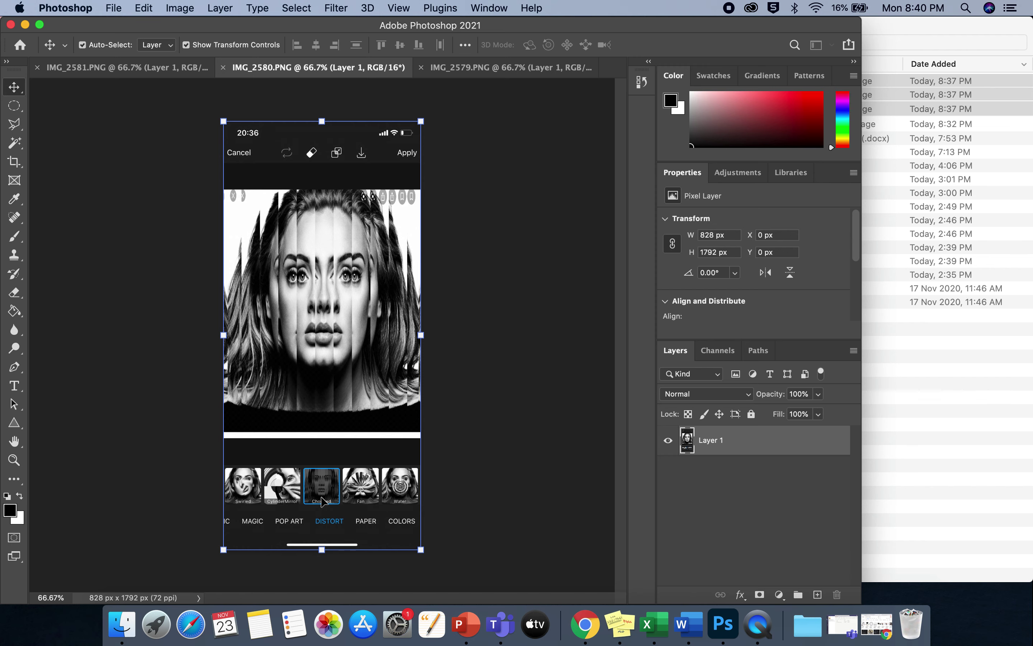
left_click(495, 68)
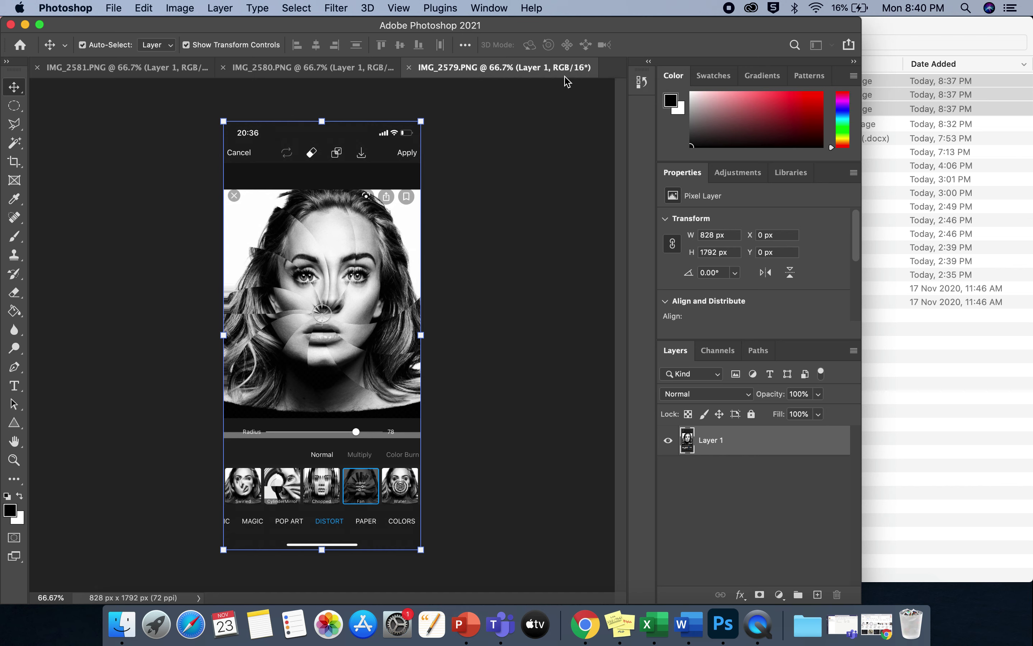
left_click(165, 72)
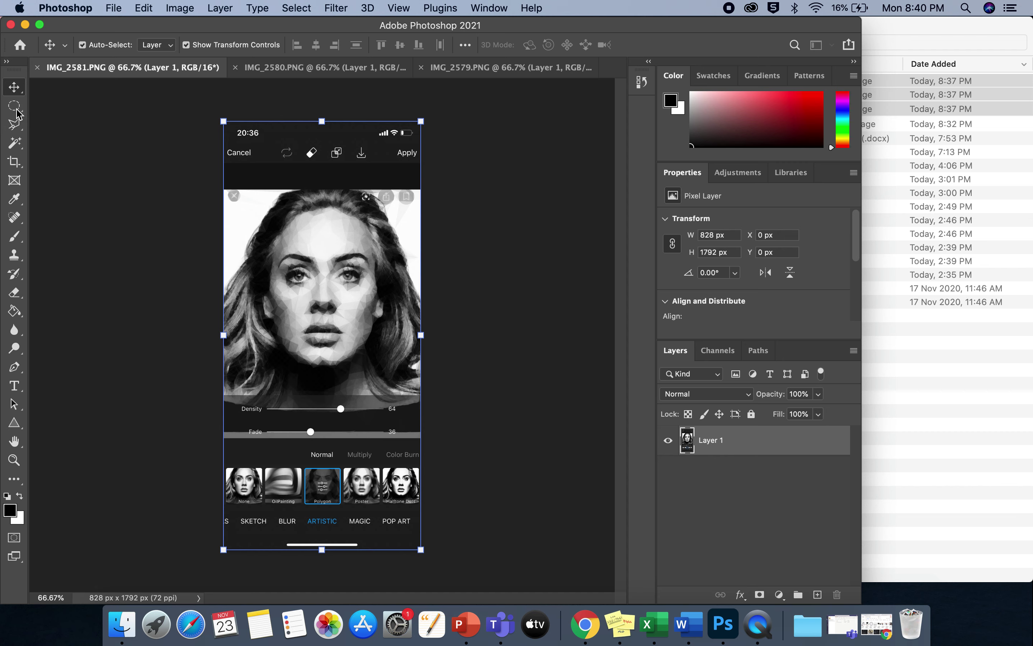
Cut away the phone interface above and below, leaving an 828×781 px portrait strip.
left_click_drag(14, 114, 47, 105)
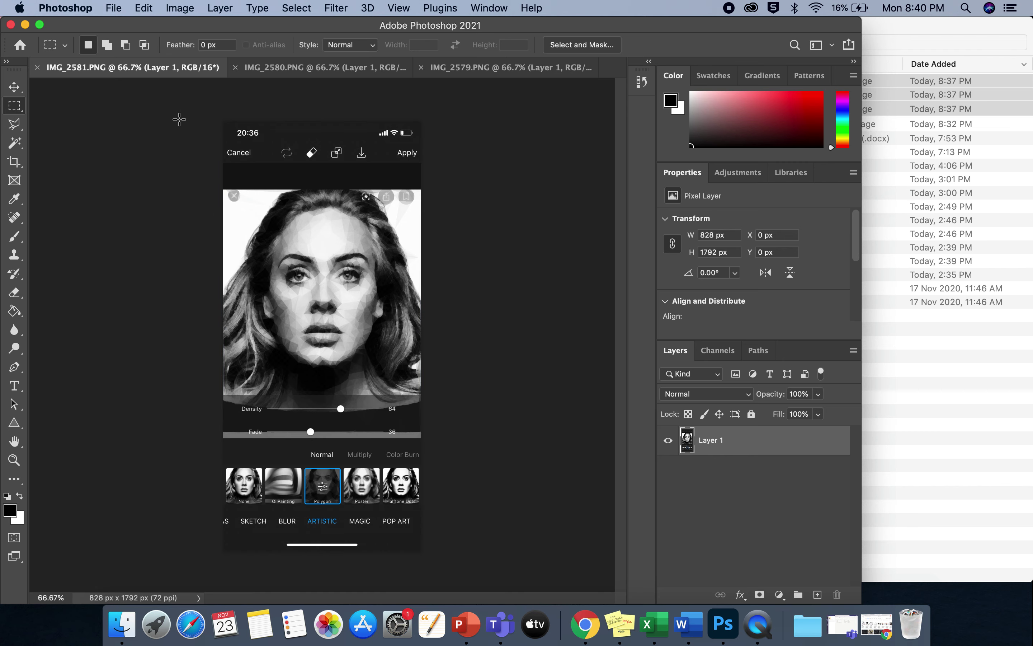
left_click_drag(199, 107, 472, 206)
key("ctrl+x")
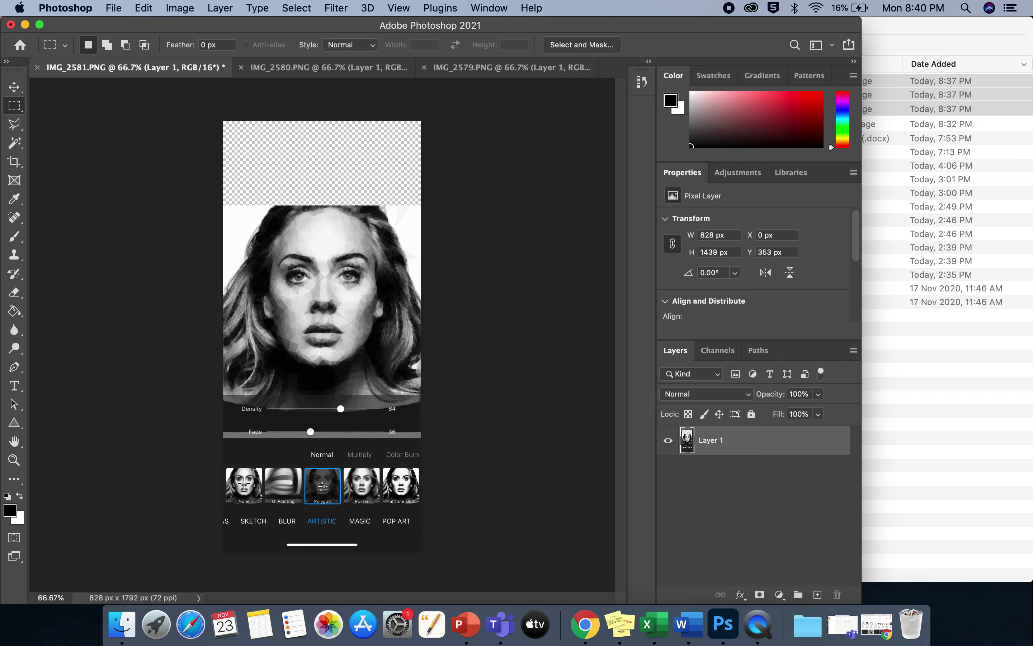
left_click_drag(198, 576, 481, 394)
key("super+x")
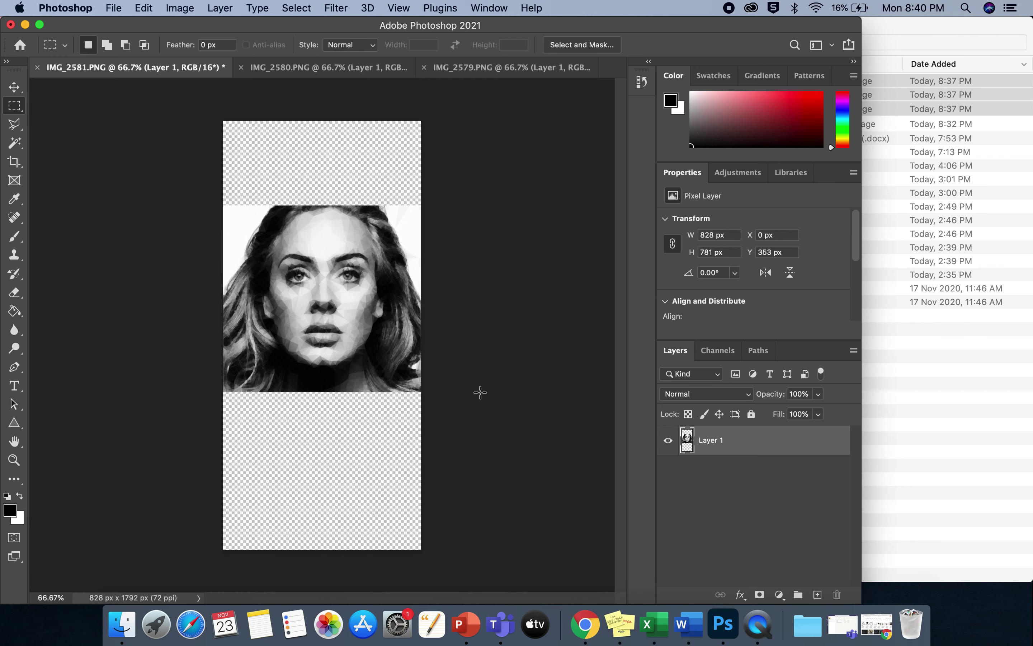
left_click(14, 87)
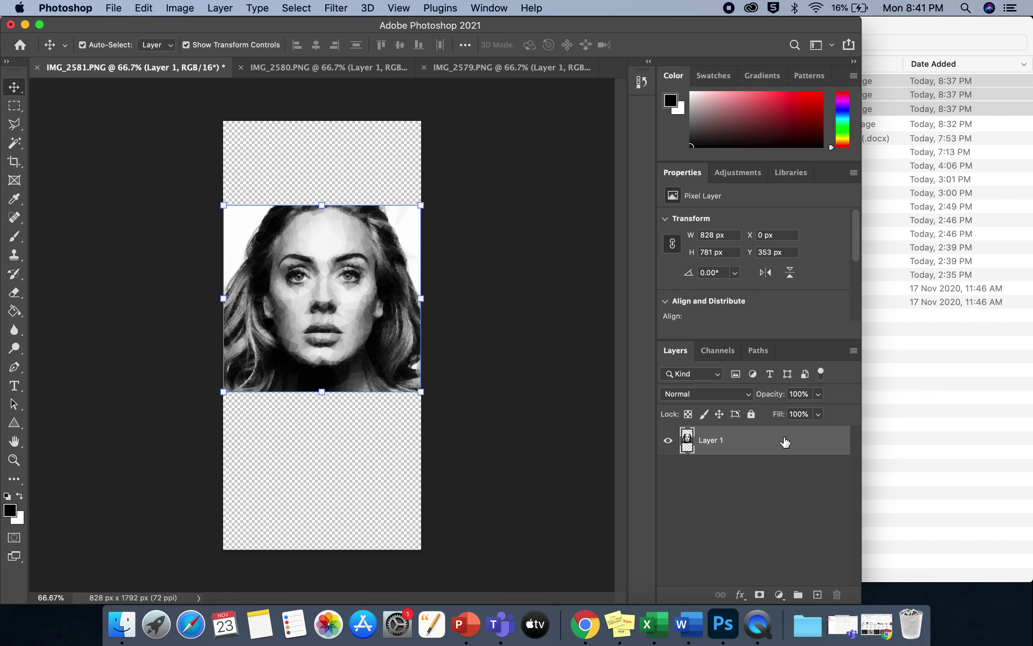
Duplicate Layer 1 so 'Layer 1 copy' sits above the original.
left_click(298, 7)
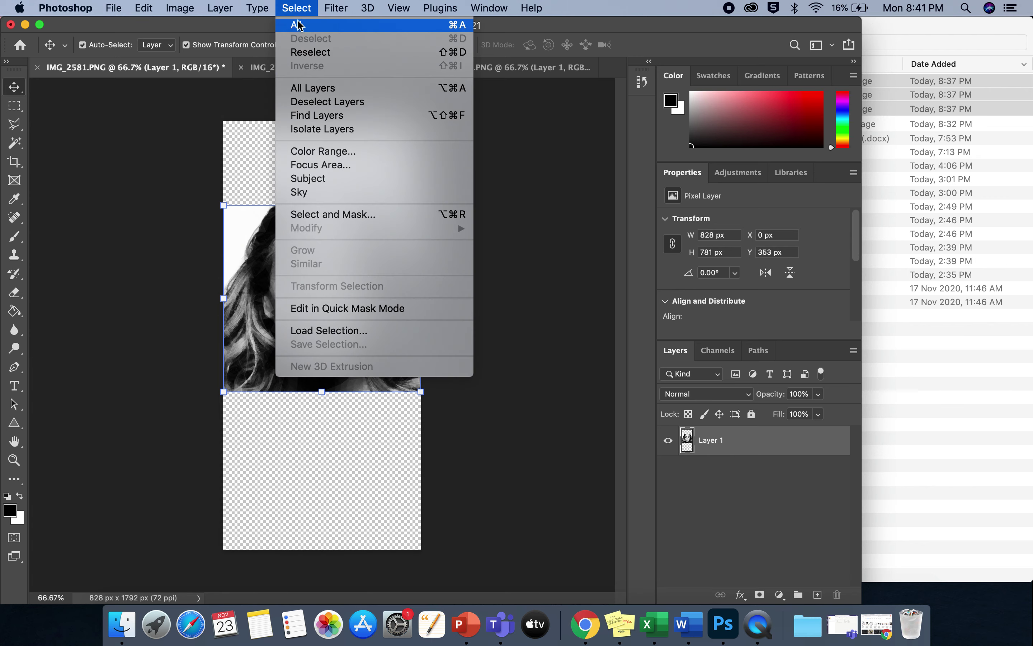
mouse_move(144, 7)
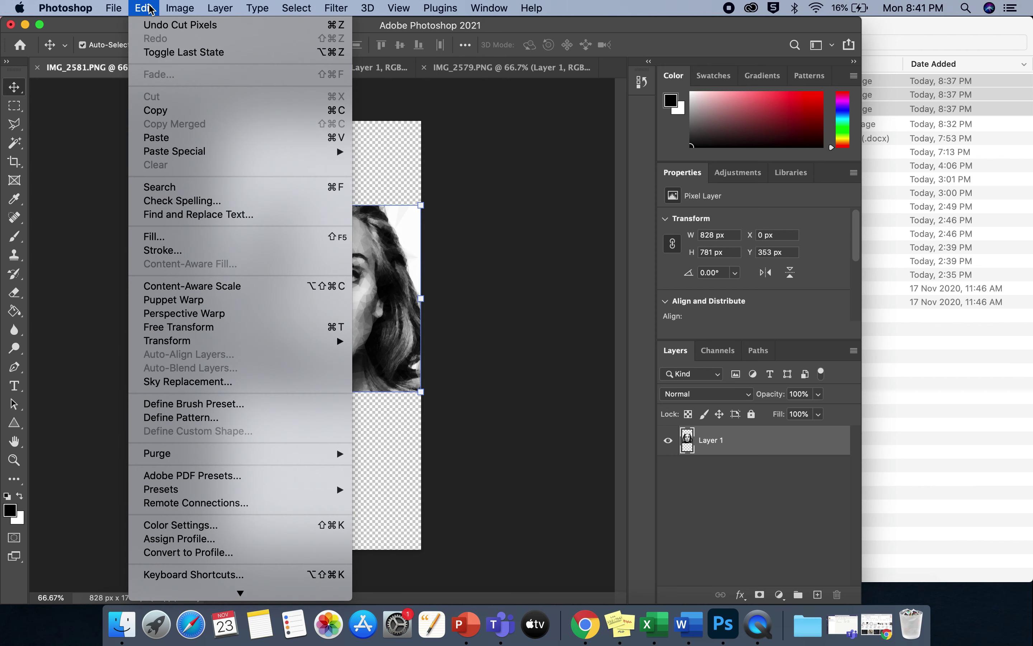
left_click(159, 111)
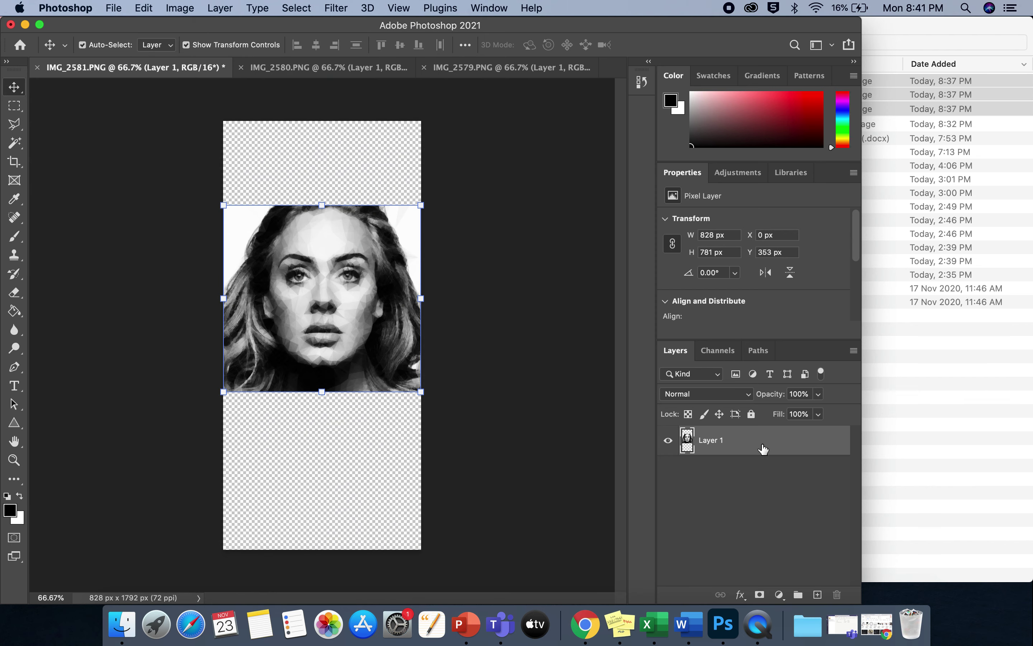
left_click_drag(763, 447, 818, 598)
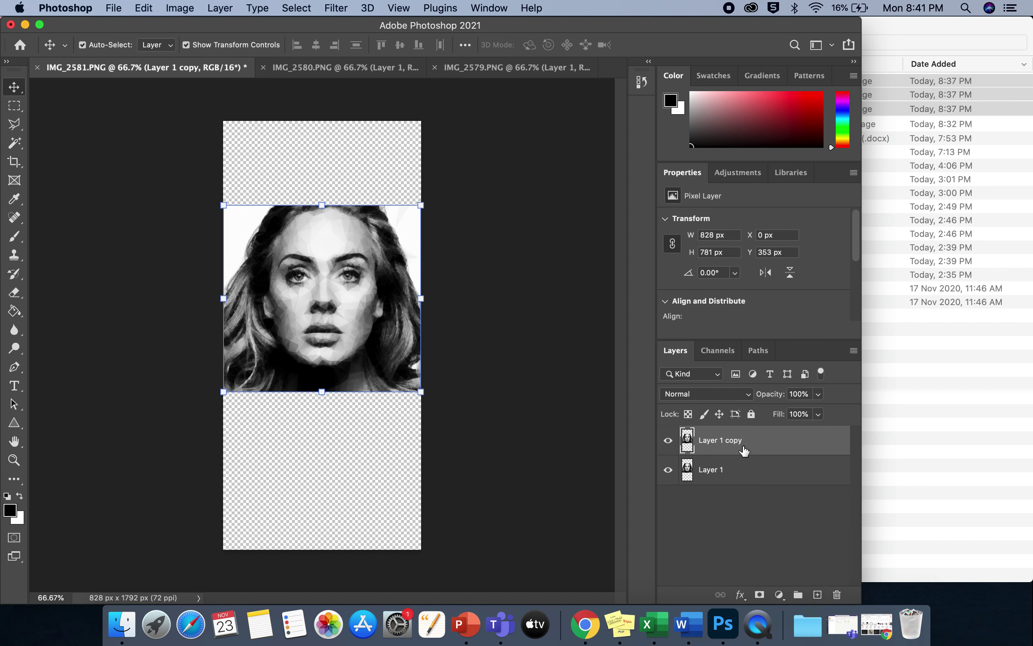
Set Layer 1 copy to 39% opacity, shift it 119 px right, and view at 100%.
left_click(821, 396)
left_click_drag(822, 410, 779, 412)
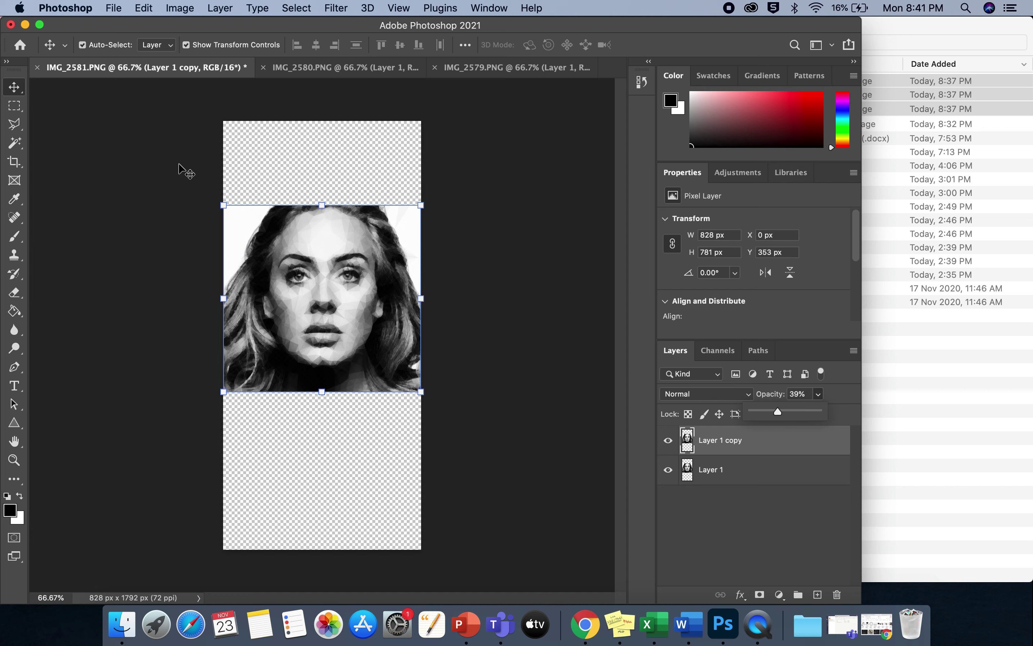
left_click(301, 312)
left_click_drag(300, 312, 329, 312)
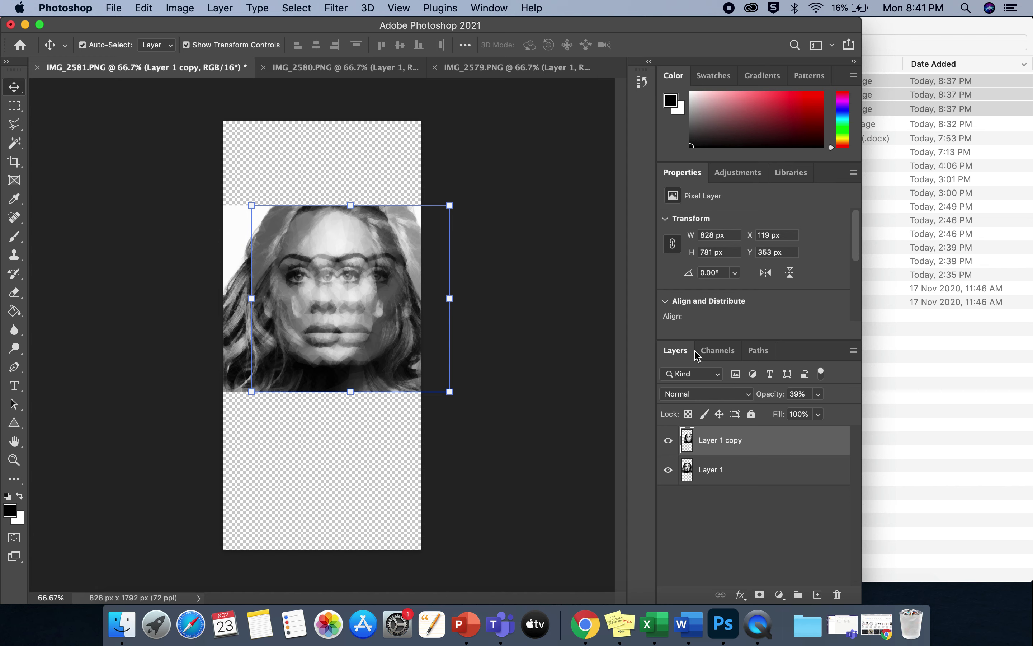
left_click(818, 393)
left_click_drag(822, 417, 811, 417)
left_click(537, 329)
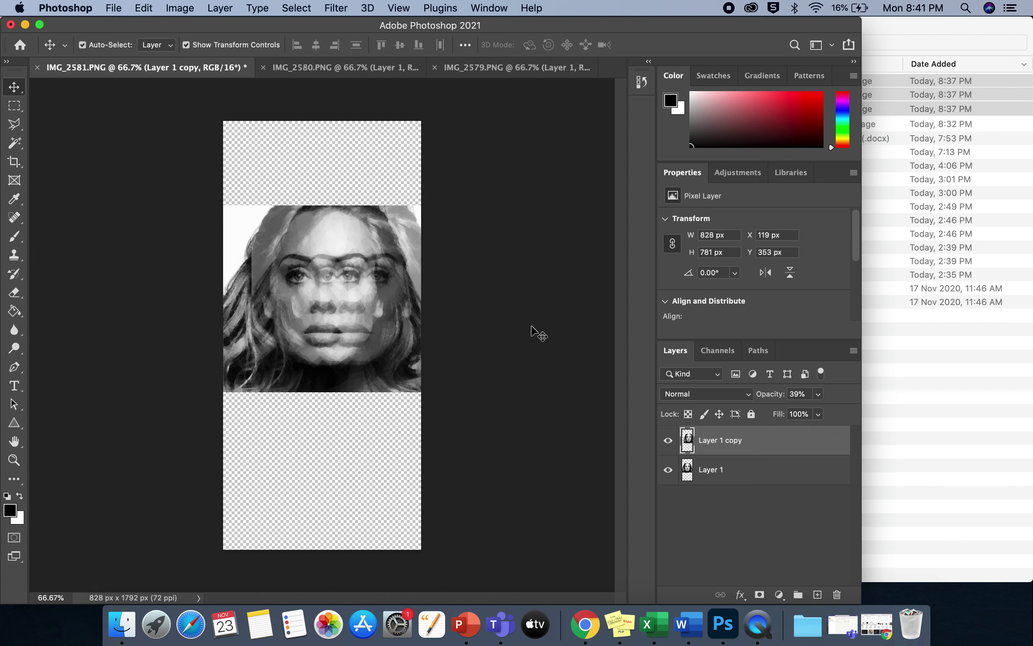
key("super+1")
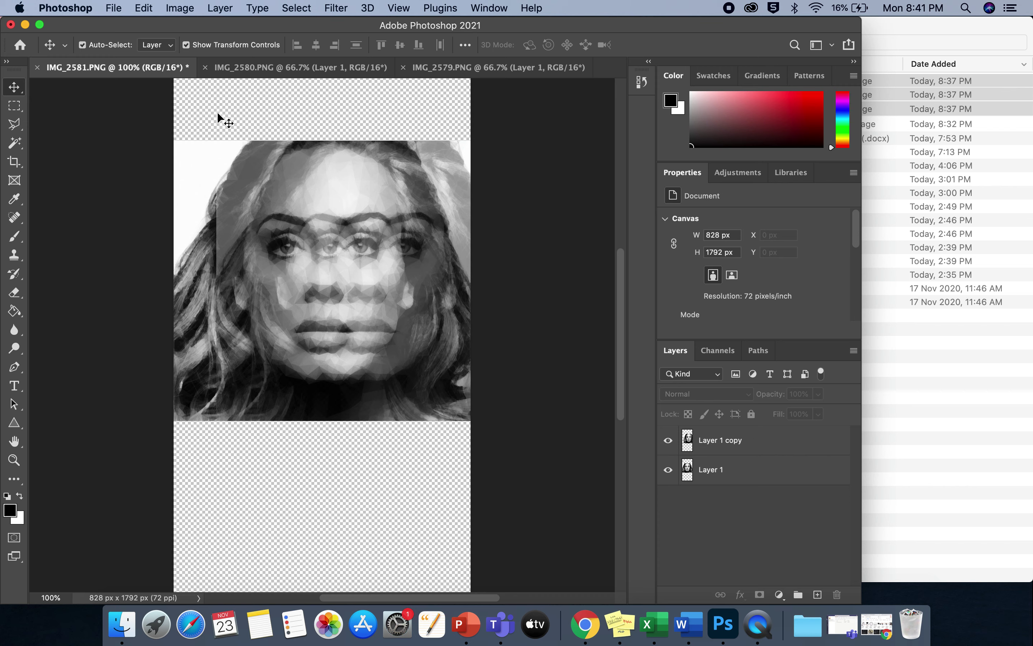
Erase the hair along Layer 1 copy's left edge, lower eraser Flow to 2%, and restore Chrome.
left_click(15, 294)
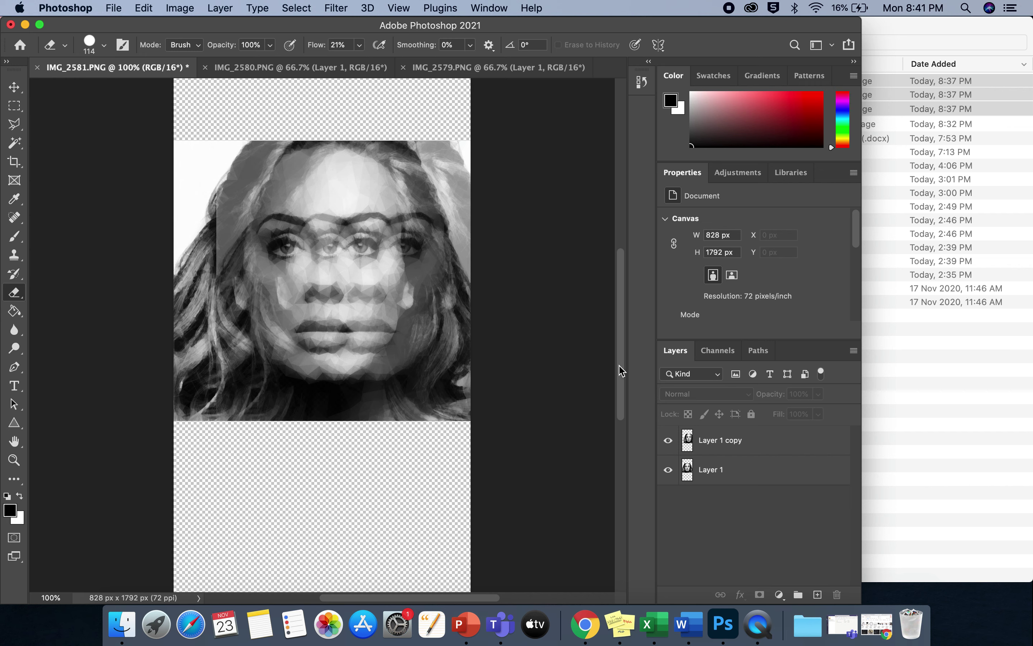
left_click(731, 439)
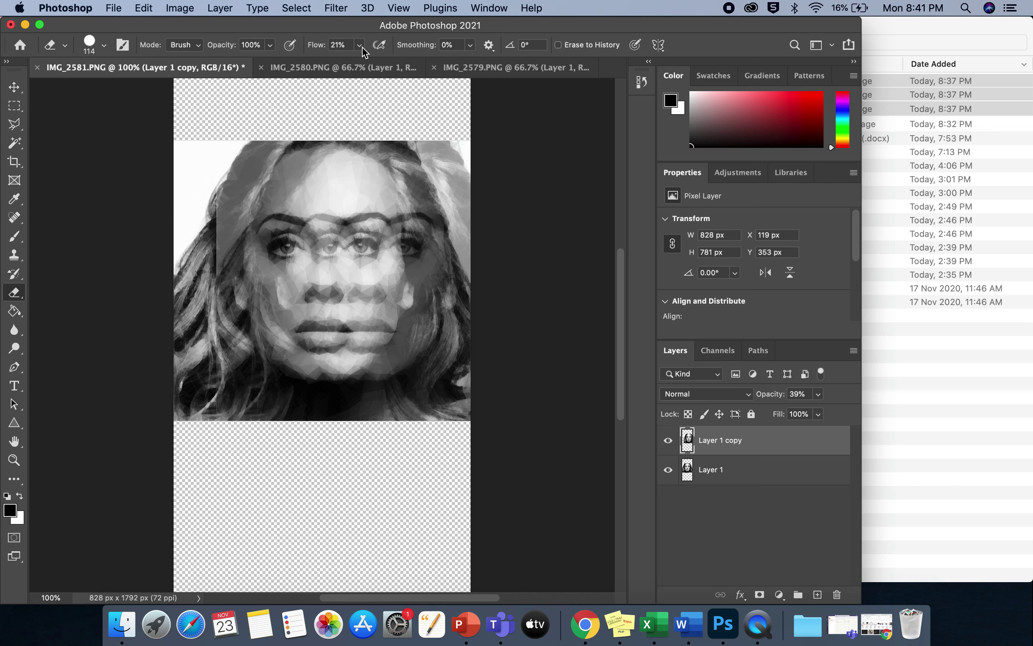
mouse_move(213, 192)
left_mouse_down()
mouse_move(209, 246)
mouse_move(236, 178)
mouse_move(198, 266)
mouse_move(258, 156)
mouse_move(249, 137)
mouse_move(185, 251)
mouse_move(243, 112)
mouse_move(232, 172)
mouse_move(201, 217)
mouse_move(263, 113)
mouse_move(214, 169)
mouse_move(167, 257)
mouse_move(278, 133)
left_mouse_up()
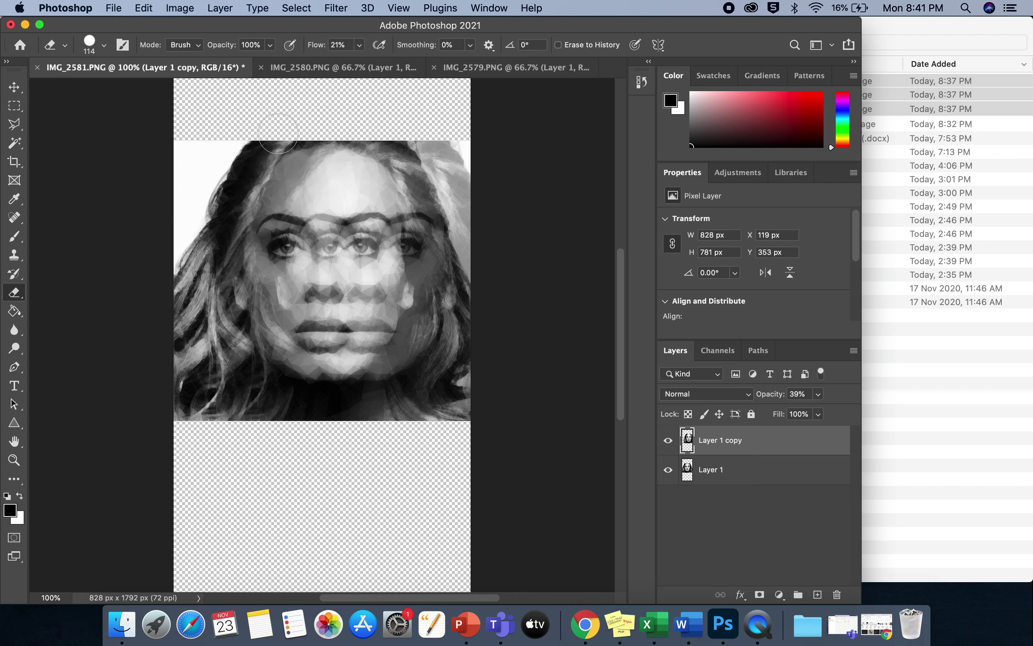
left_click(359, 45)
left_click_drag(358, 62, 346, 64)
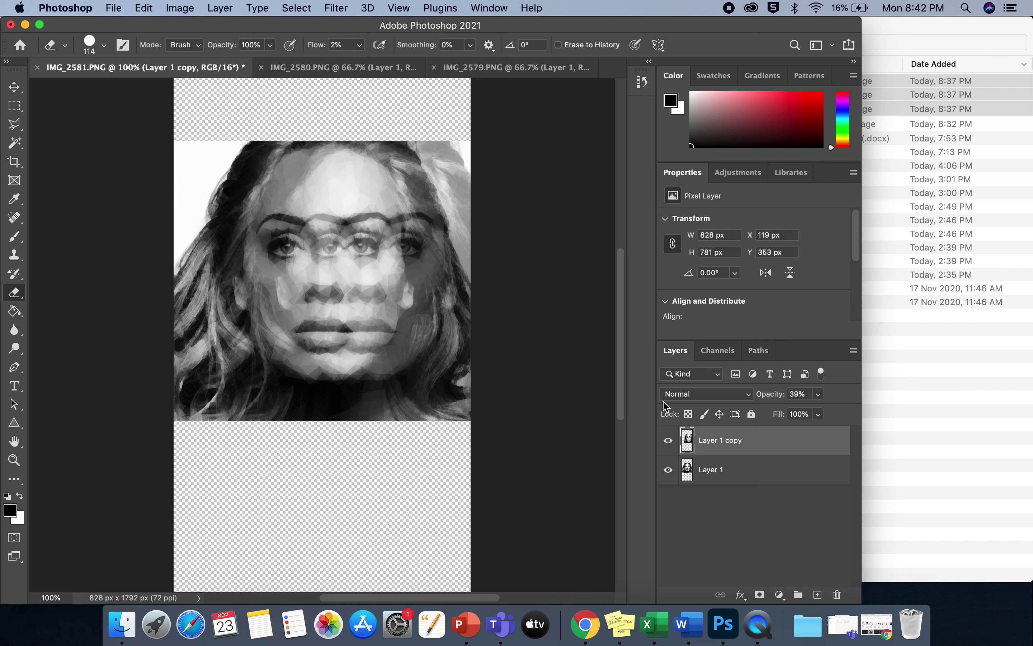
left_click(876, 624)
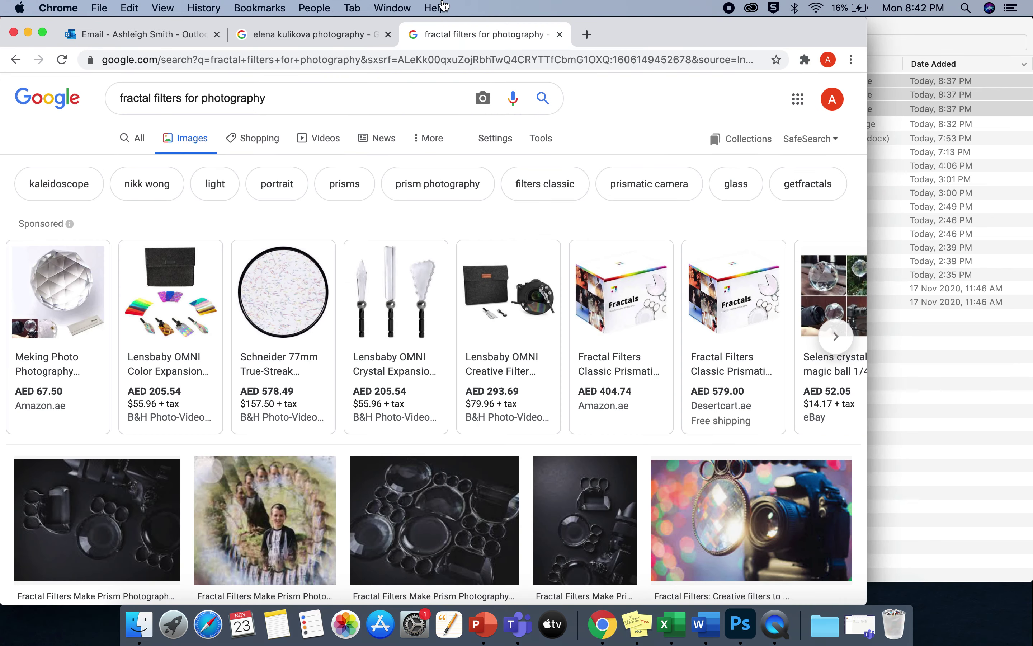
Compare the photographer's image results with the fractal-filter results, then minimize Chrome.
left_click(323, 36)
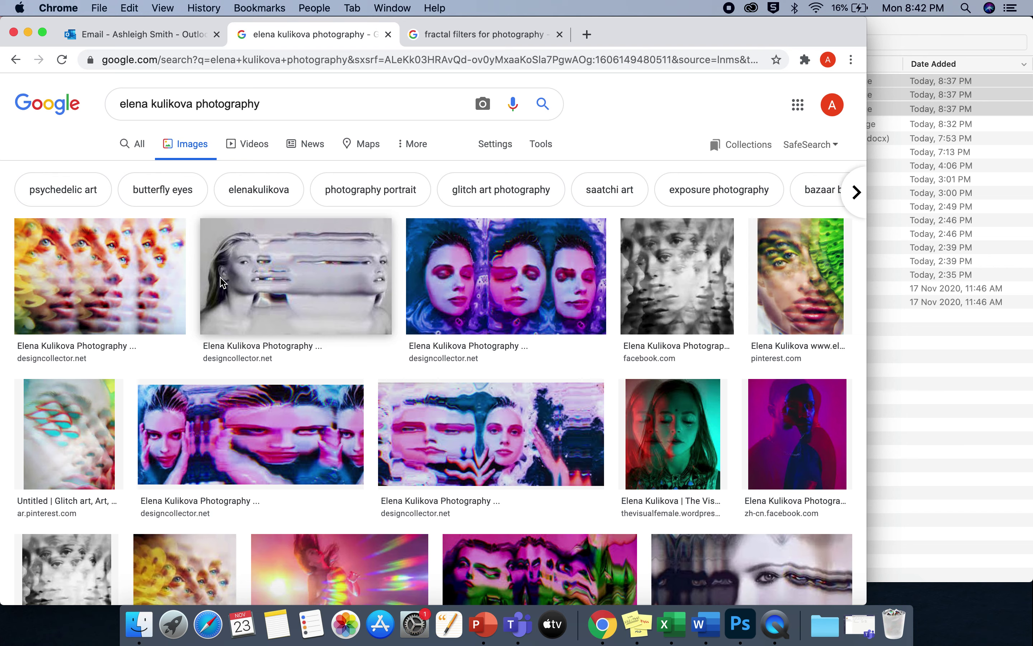
left_click(453, 40)
scroll(292, 404, "down", 5)
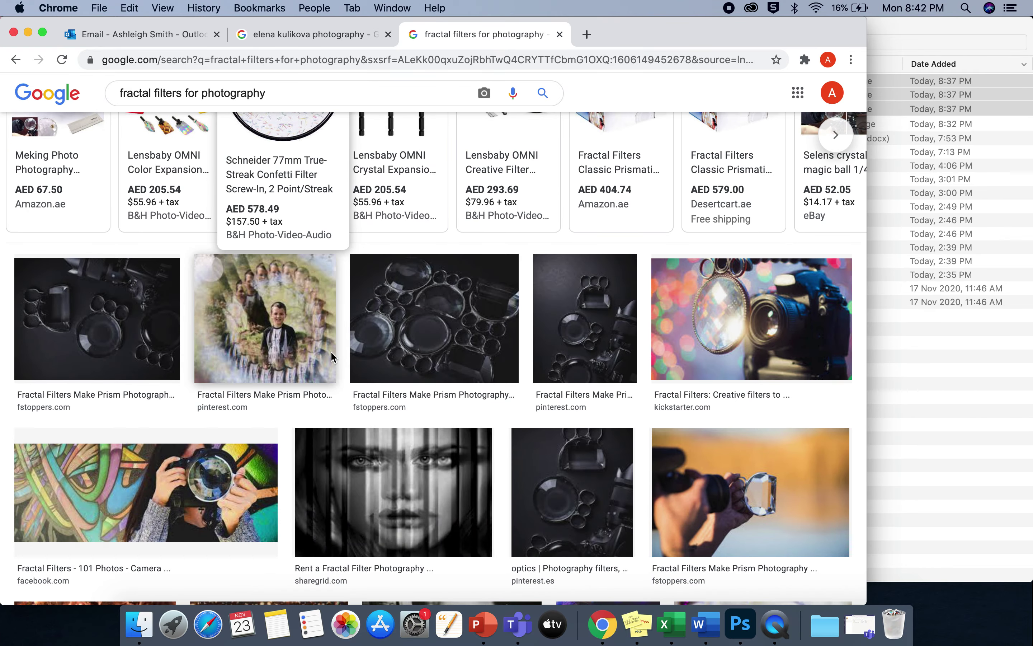
left_click(329, 34)
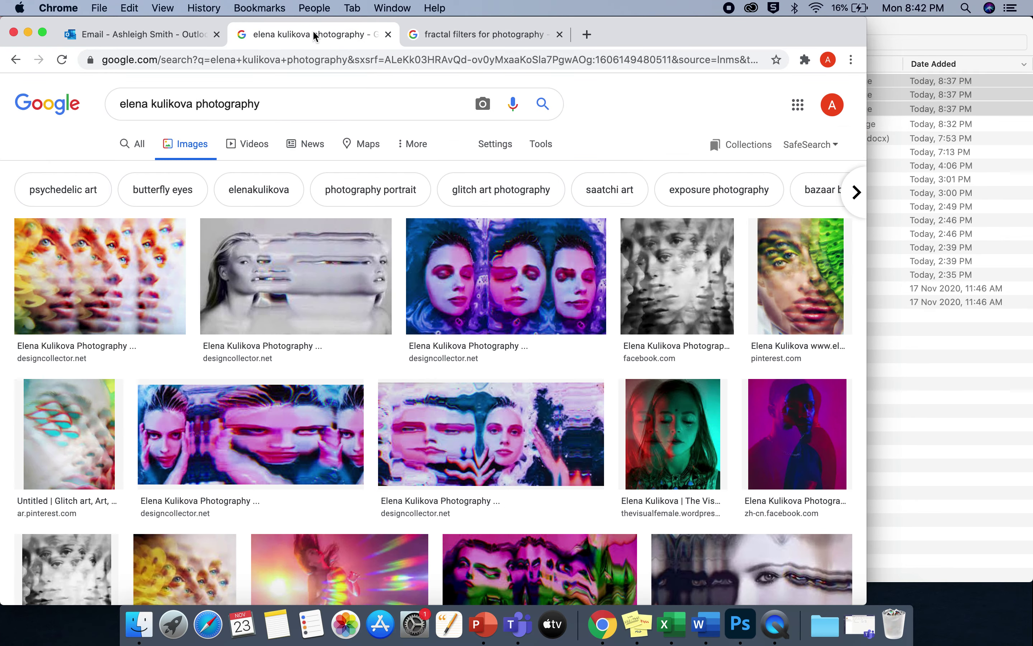
left_click(27, 32)
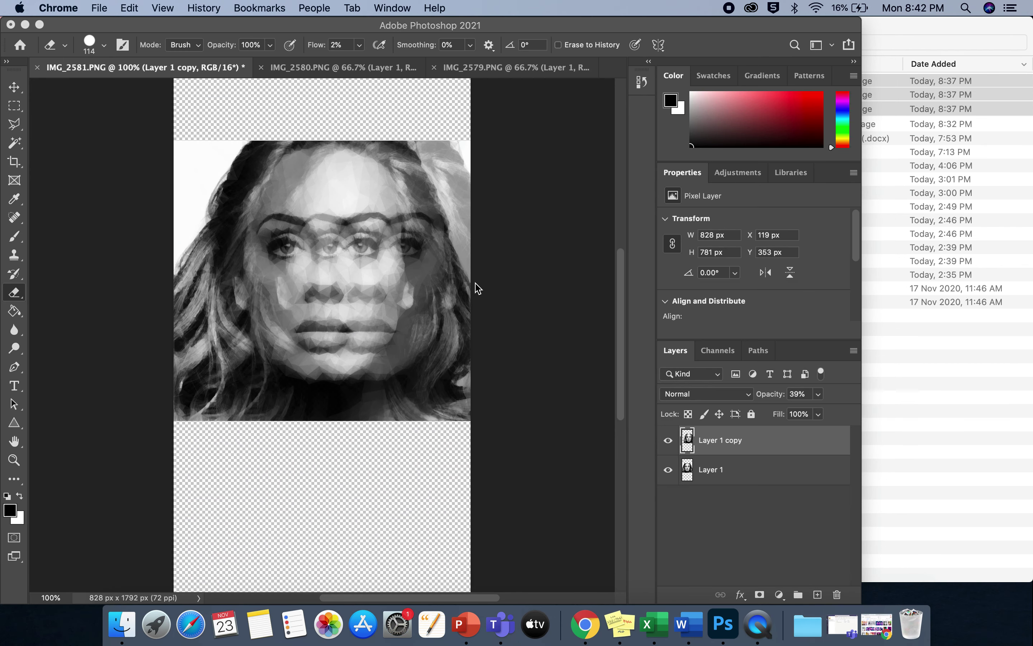